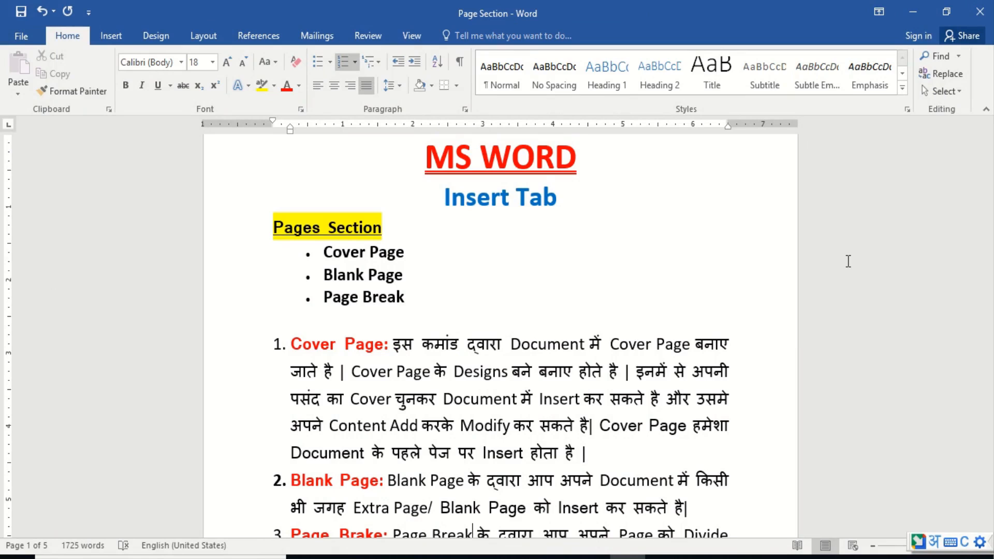
- Insert the built-in Banded cover page into the document
{"action": "left_click", "coordinate": [105, 37]}
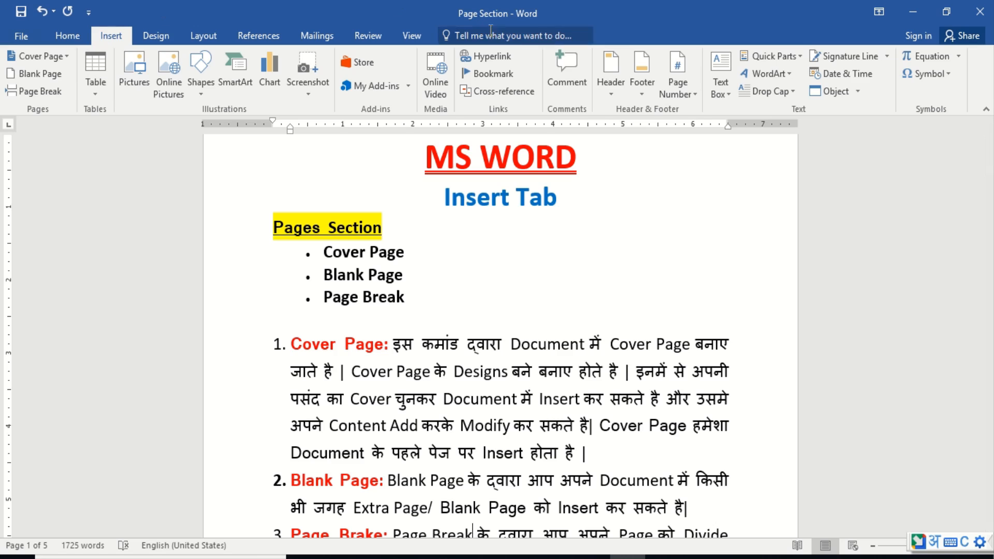
{"action": "left_click", "coordinate": [61, 39]}
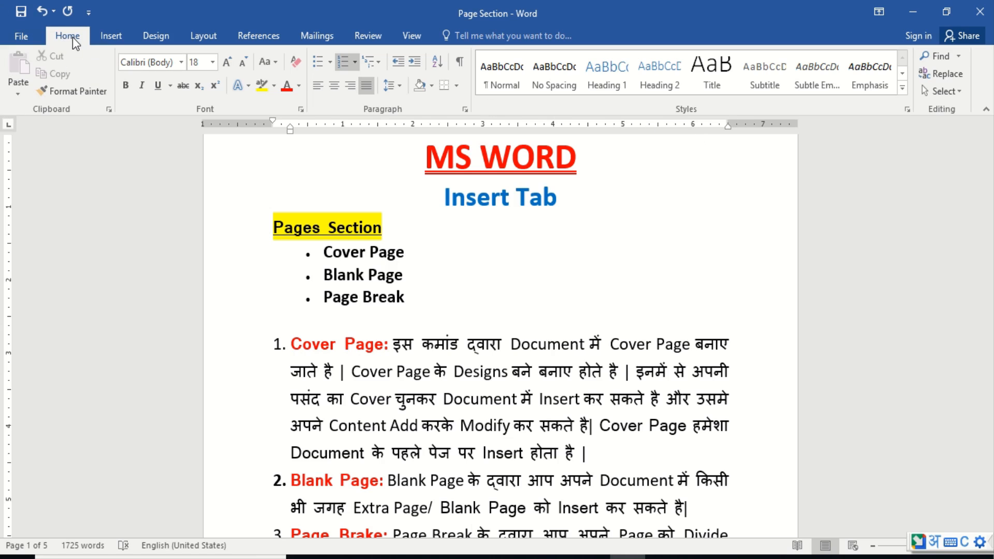
{"action": "left_click", "coordinate": [100, 44]}
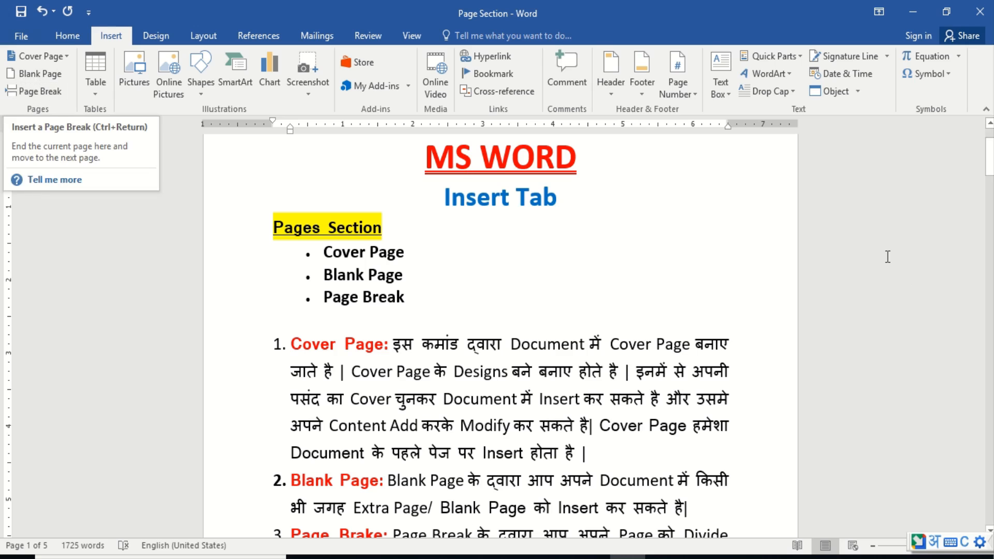
{"action": "left_click_drag", "start_coordinate": [989, 173], "coordinate": [990, 191]}
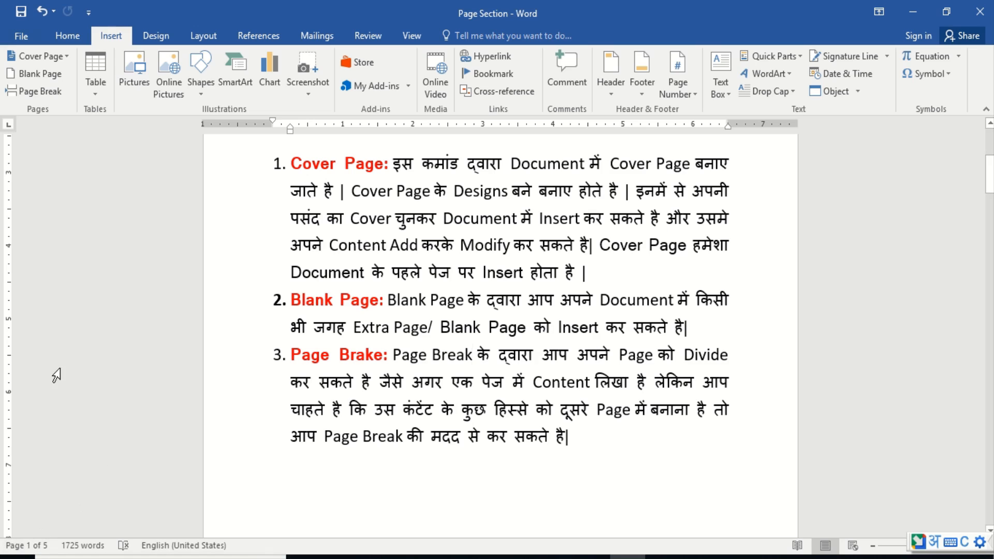
{"action": "left_click", "coordinate": [63, 67]}
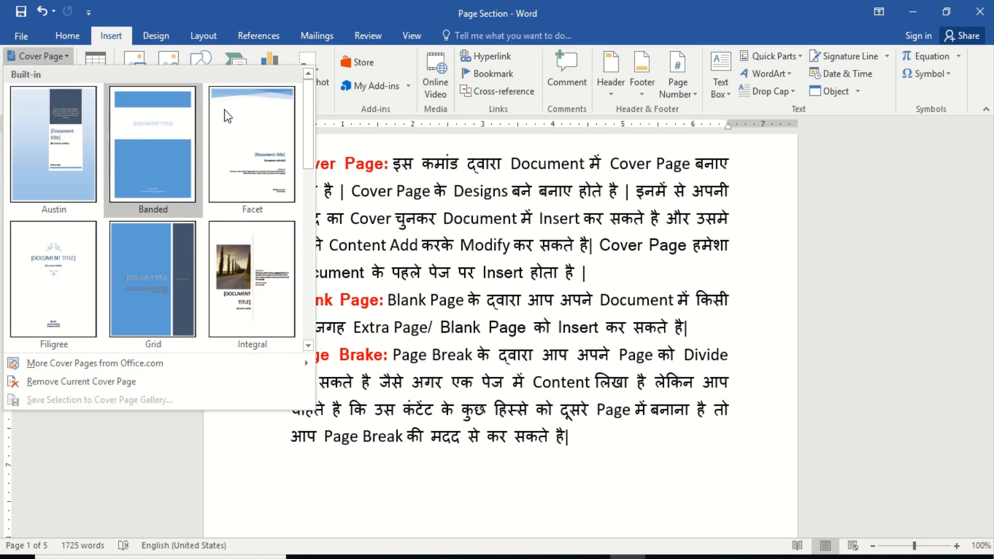
{"action": "mouse_move", "coordinate": [309, 131]}
{"action": "left_mouse_down"}
{"action": "mouse_move", "coordinate": [300, 221]}
{"action": "mouse_move", "coordinate": [311, 293]}
{"action": "mouse_move", "coordinate": [316, 113]}
{"action": "left_mouse_up"}
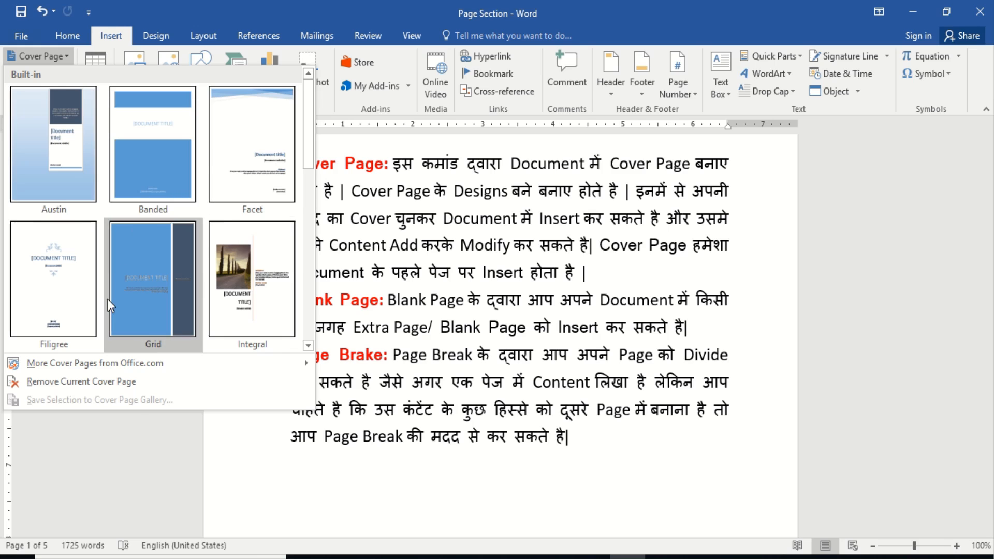
{"action": "mouse_move", "coordinate": [55, 369]}
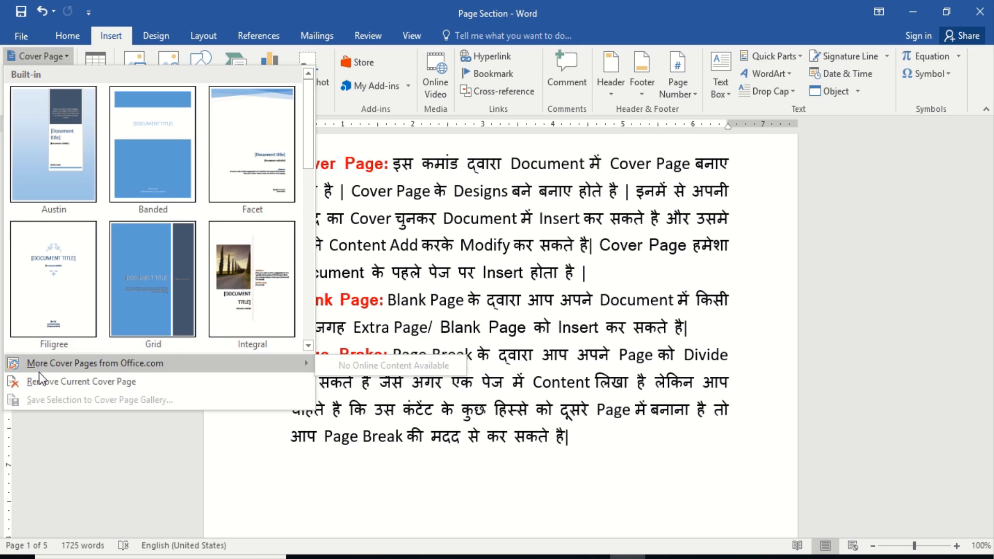
{"action": "mouse_move", "coordinate": [129, 365]}
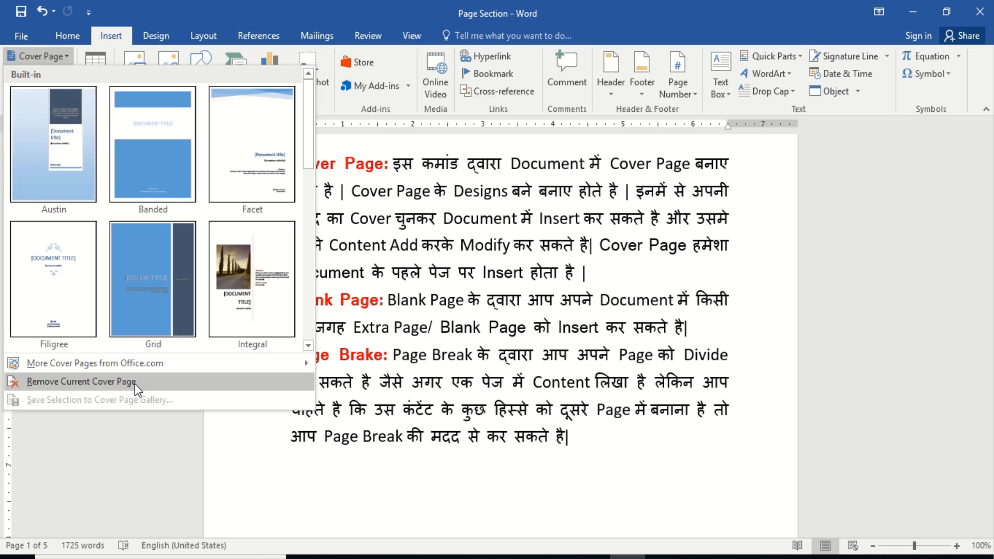
{"action": "left_click", "coordinate": [168, 167]}
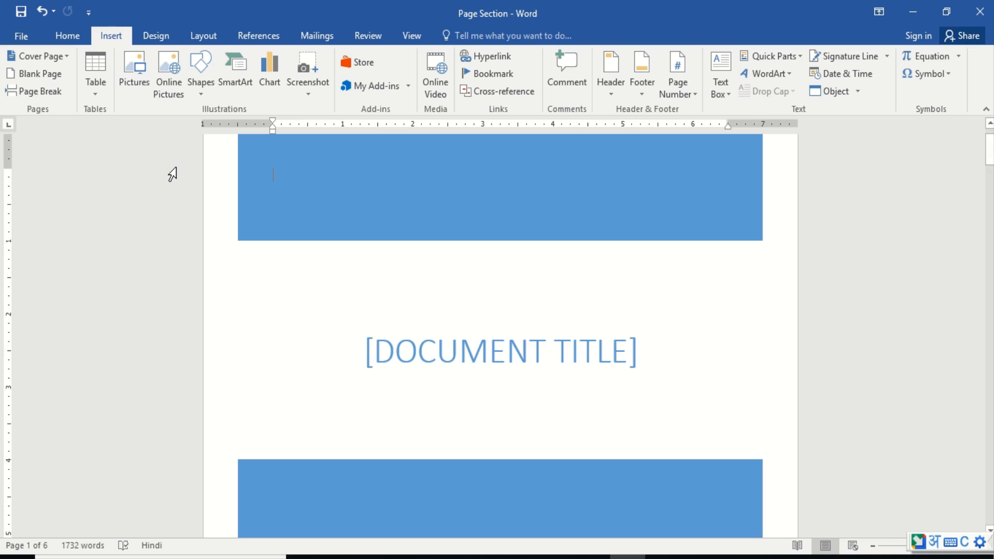
- Replace the cover page's document title placeholder with "MS WORD"
{"action": "left_click", "coordinate": [422, 356]}
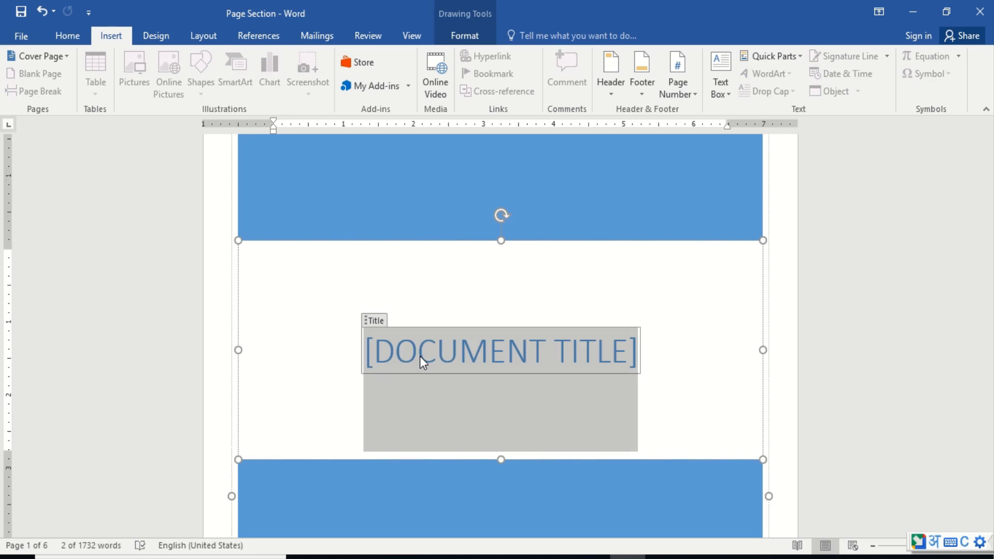
{"action": "type", "text": "M"}
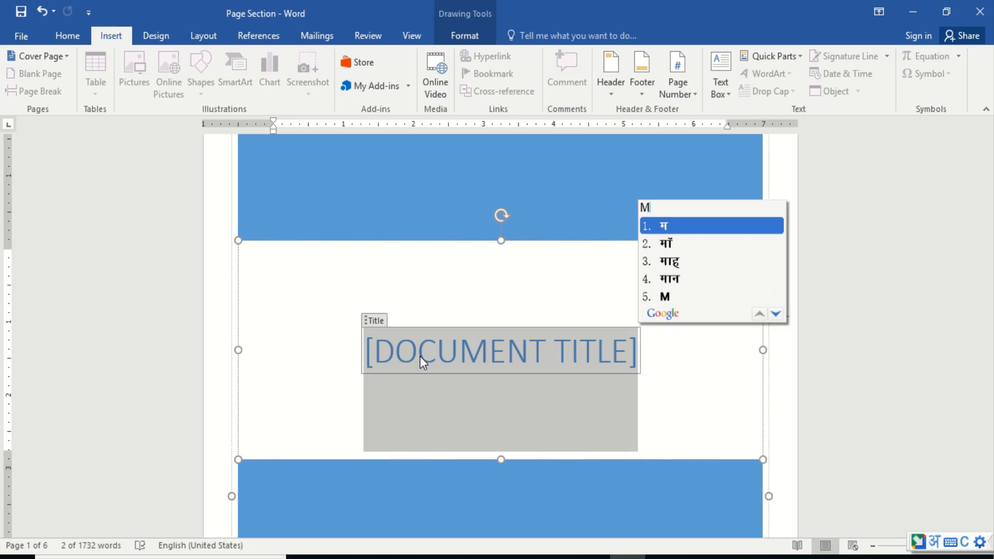
{"action": "type", "text": "S"}
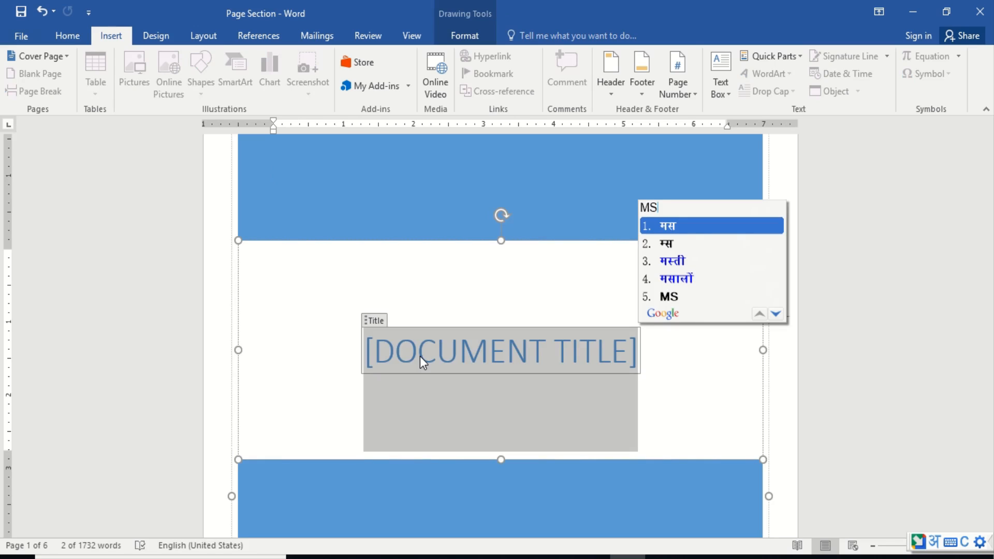
{"action": "key", "text": "Escape"}
{"action": "type", "text": "MS"}
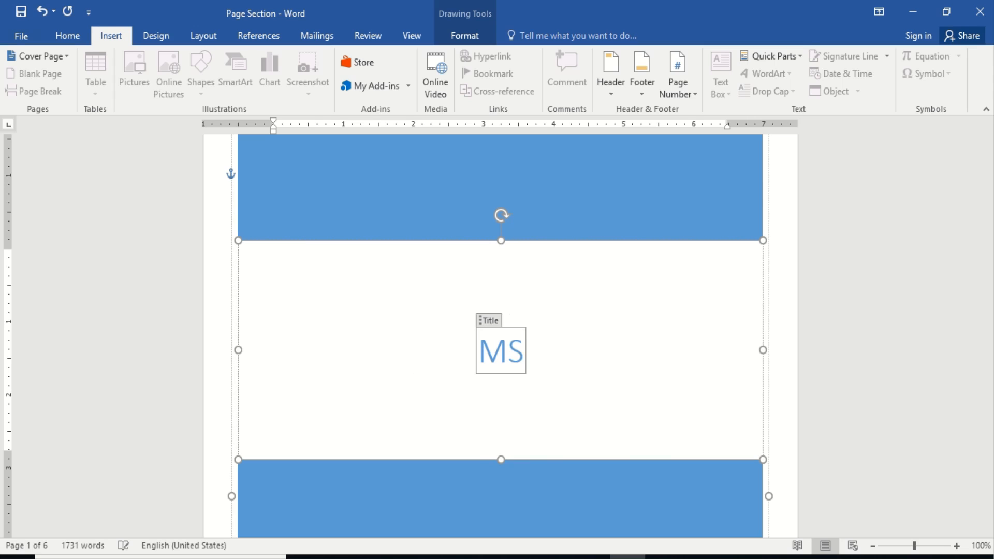
{"action": "type", "text": " WORD"}
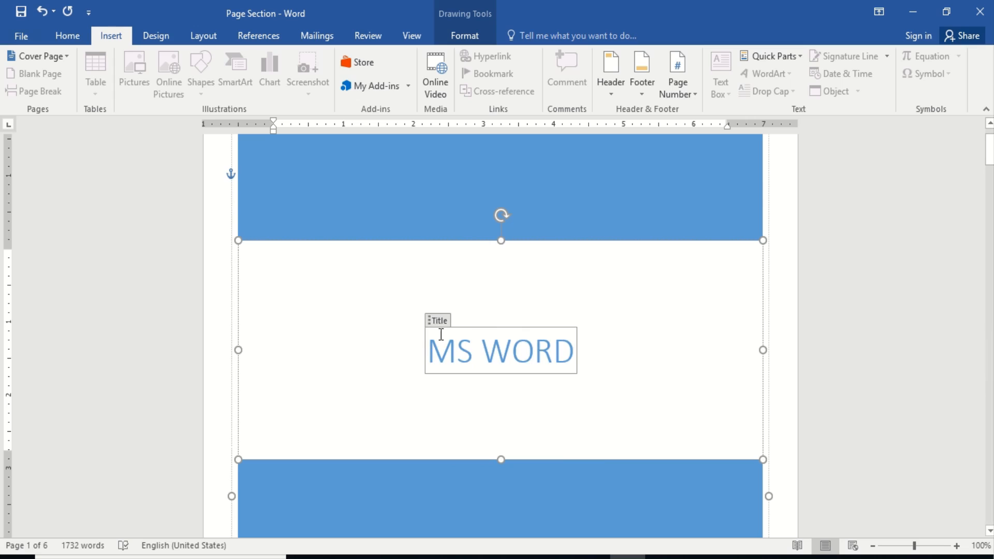
- Change the font colour of the cover page title "MS WORD" to red
{"action": "left_click_drag", "start_coordinate": [430, 350], "coordinate": [561, 364]}
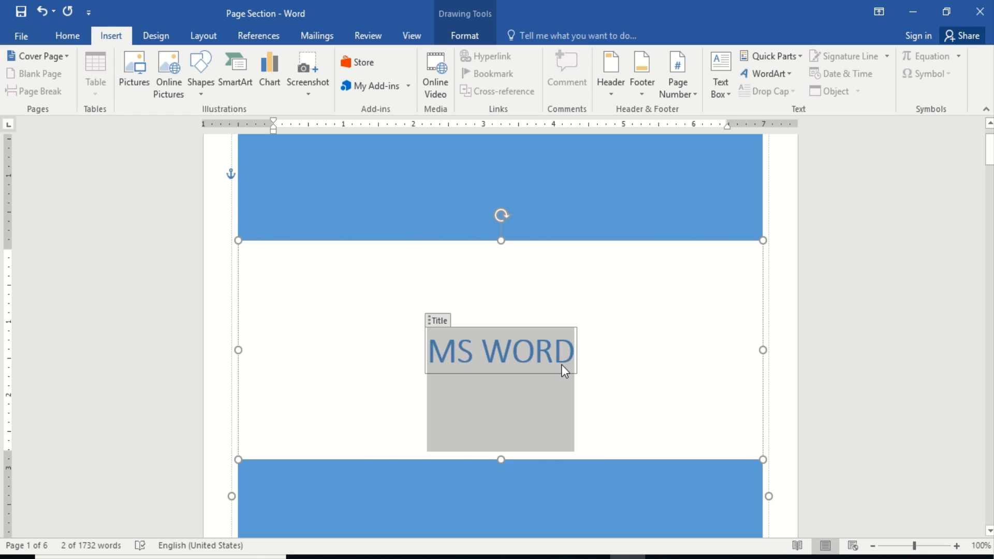
{"action": "left_click", "coordinate": [80, 35]}
{"action": "left_click", "coordinate": [285, 86]}
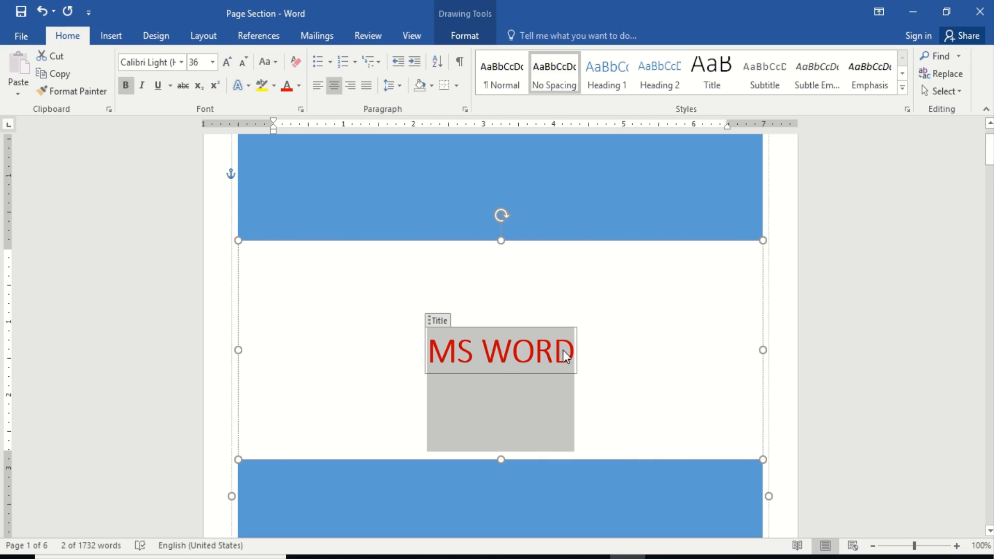
- Replace the author text near the foot of the cover page with the author's full name
{"action": "left_click_drag", "start_coordinate": [990, 151], "coordinate": [990, 181]}
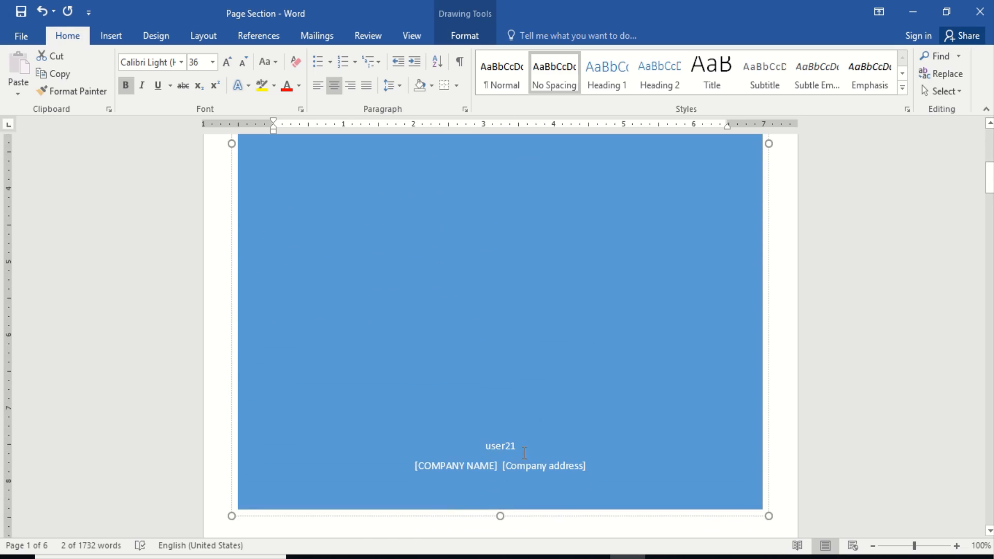
{"action": "left_click", "coordinate": [492, 446]}
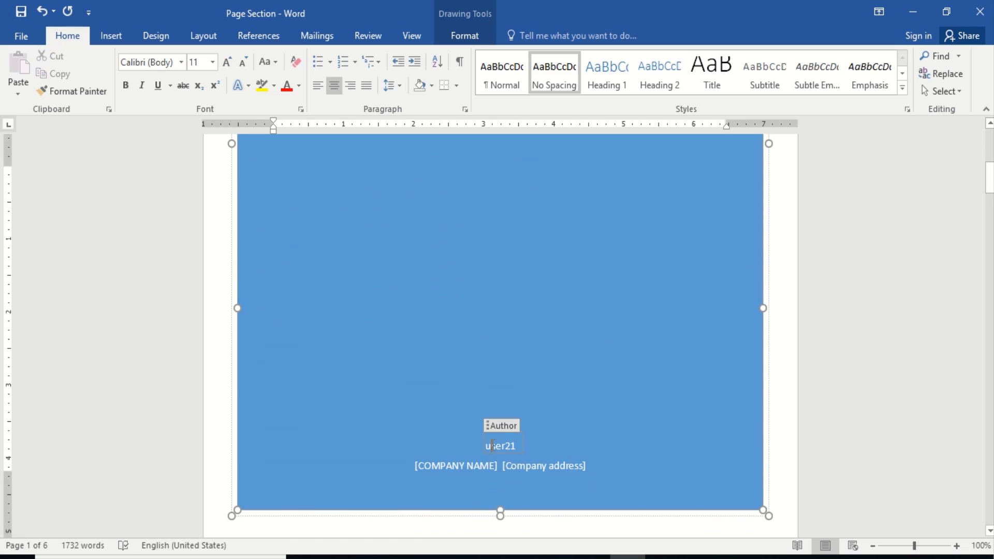
{"action": "double_click", "coordinate": [515, 446]}
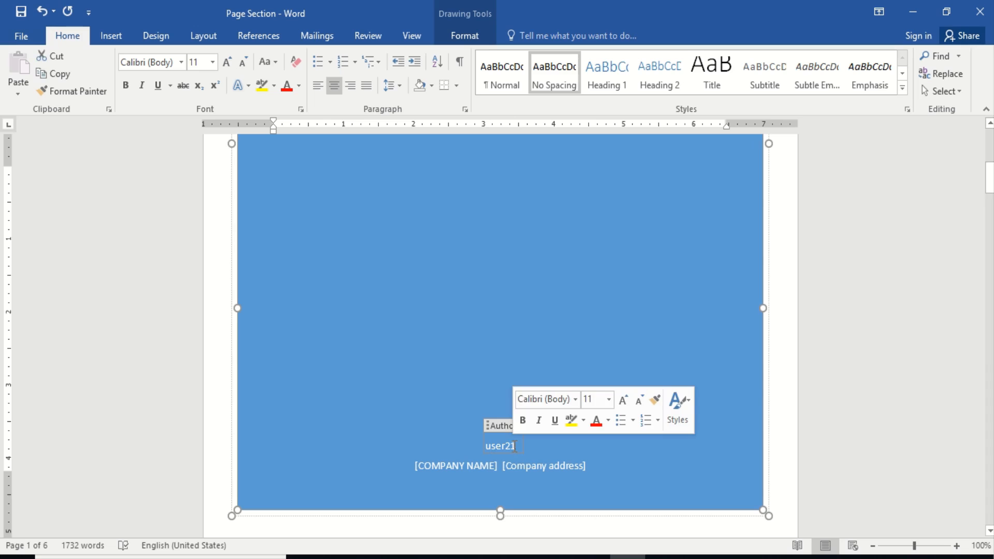
{"action": "key", "text": "BackSpace"}
{"action": "key", "text": "BackSpace"}
{"action": "key", "text": "BackSpace"}
{"action": "key", "text": "BackSpace"}
{"action": "key", "text": "BackSpace"}
{"action": "key", "text": "BackSpace"}
{"action": "type", "text": "Swati Jain"}
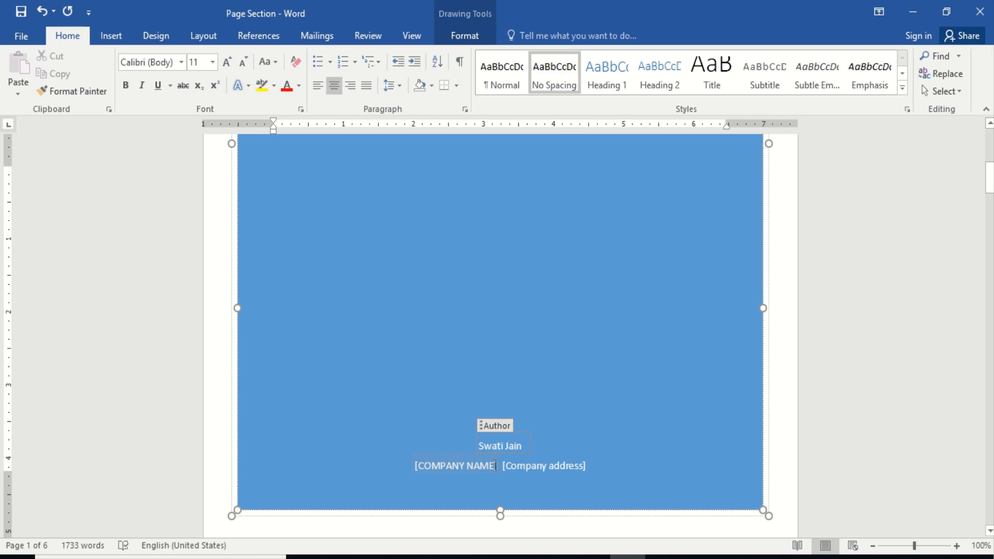
- Set the cover page's company name to "EDAKSH" and fill in the company address placeholder
{"action": "left_click", "coordinate": [479, 466]}
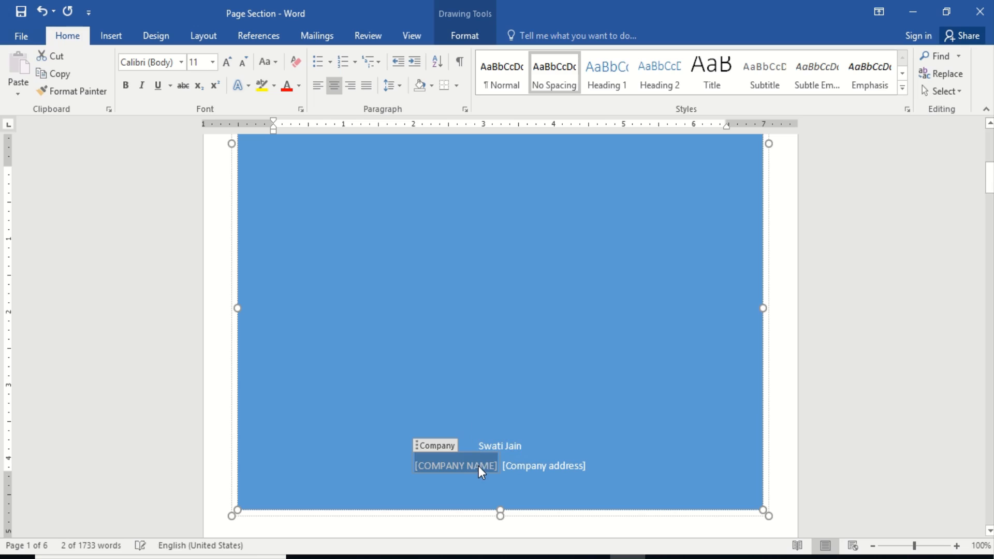
{"action": "type", "text": "EDA"}
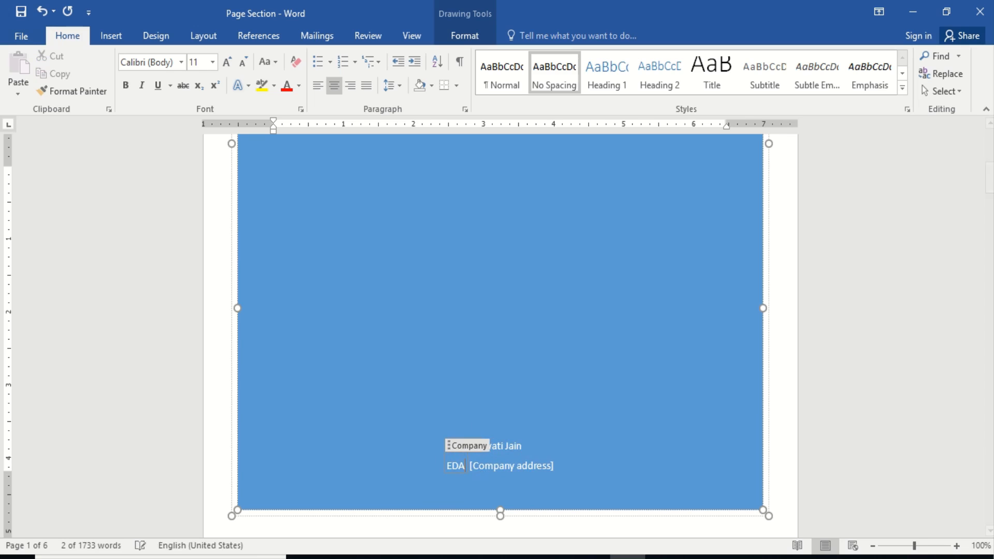
{"action": "type", "text": "KSH"}
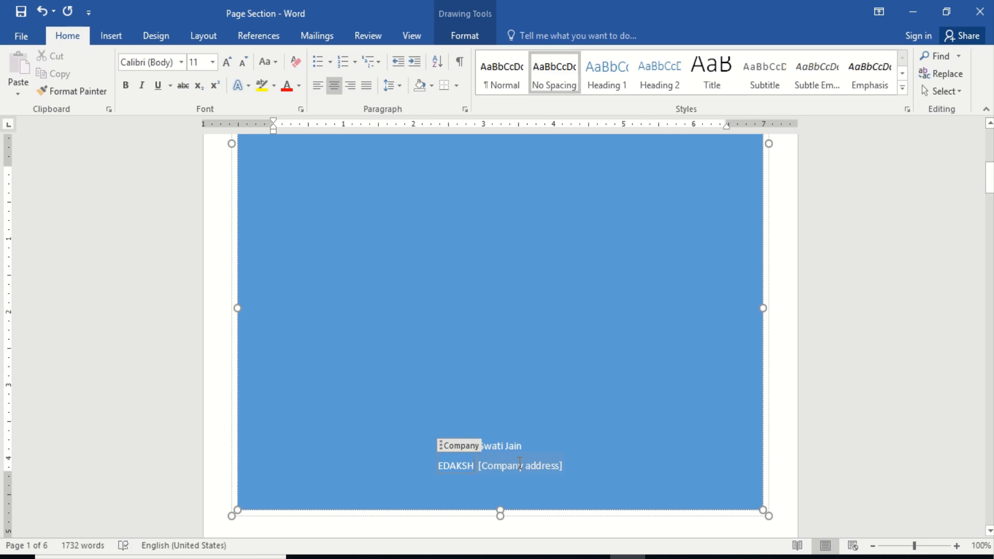
{"action": "left_click", "coordinate": [520, 466]}
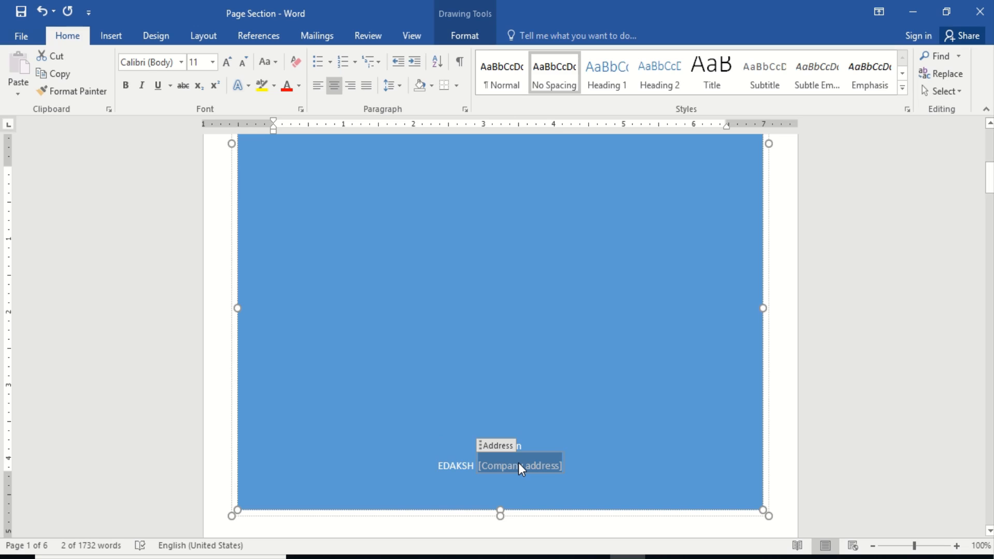
{"action": "type", "text": "JABAL"}
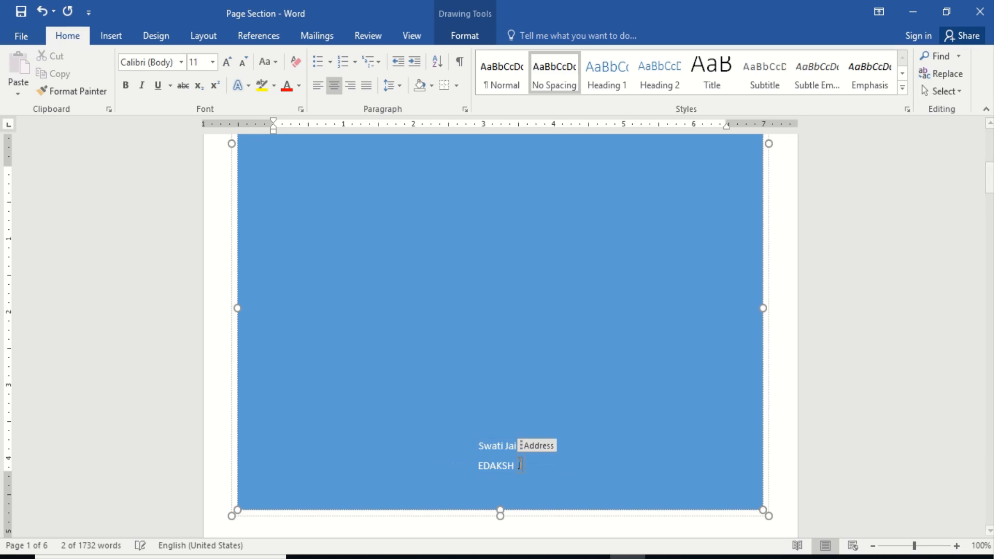
{"action": "type", "text": "PUR"}
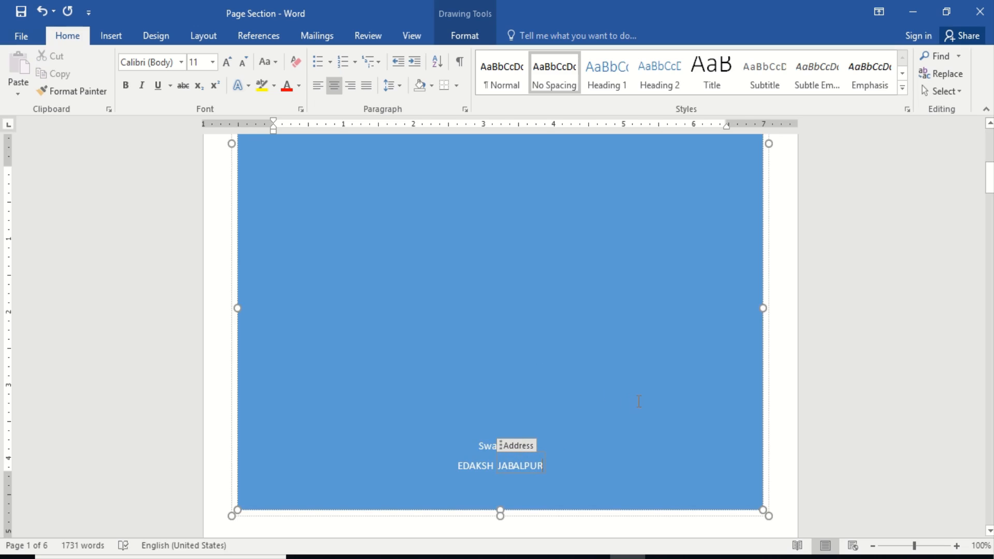
{"action": "key", "text": "Up"}
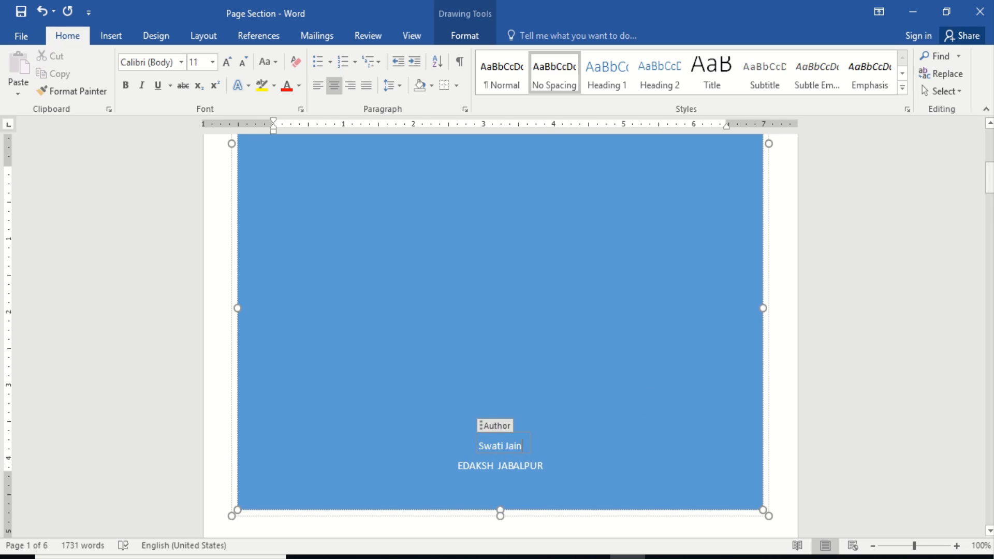
- Apply the solid darker blue theme shape style to the large lower rectangle of the cover page and deselect it
{"action": "mouse_move", "coordinate": [989, 194]}
{"action": "left_mouse_down"}
{"action": "mouse_move", "coordinate": [989, 169]}
{"action": "mouse_move", "coordinate": [991, 196]}
{"action": "left_mouse_up"}
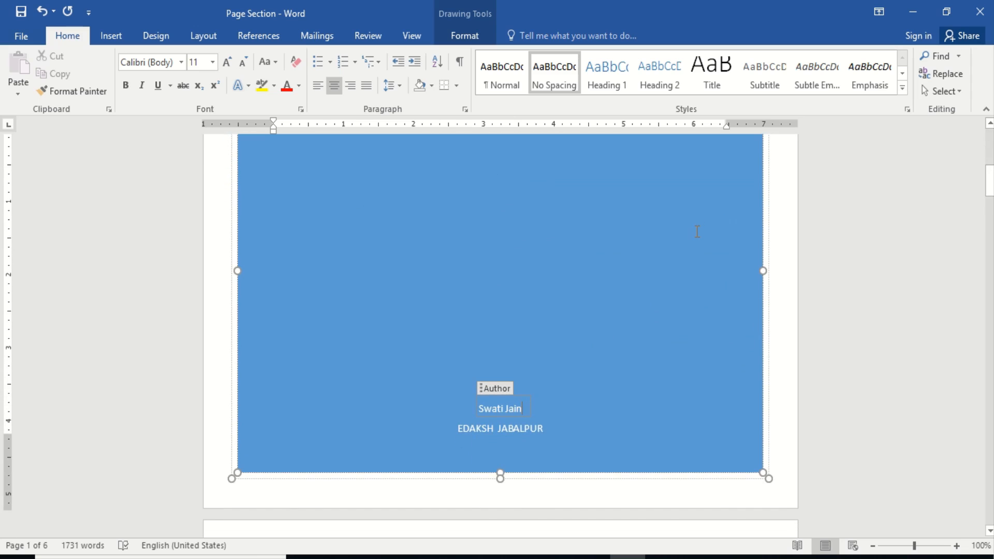
{"action": "left_click", "coordinate": [457, 38]}
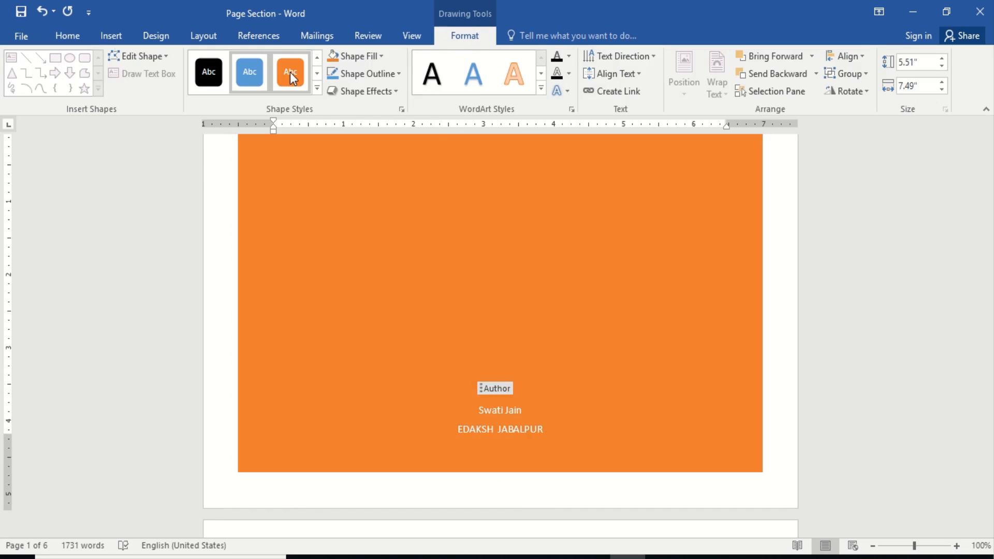
{"action": "left_click", "coordinate": [317, 90]}
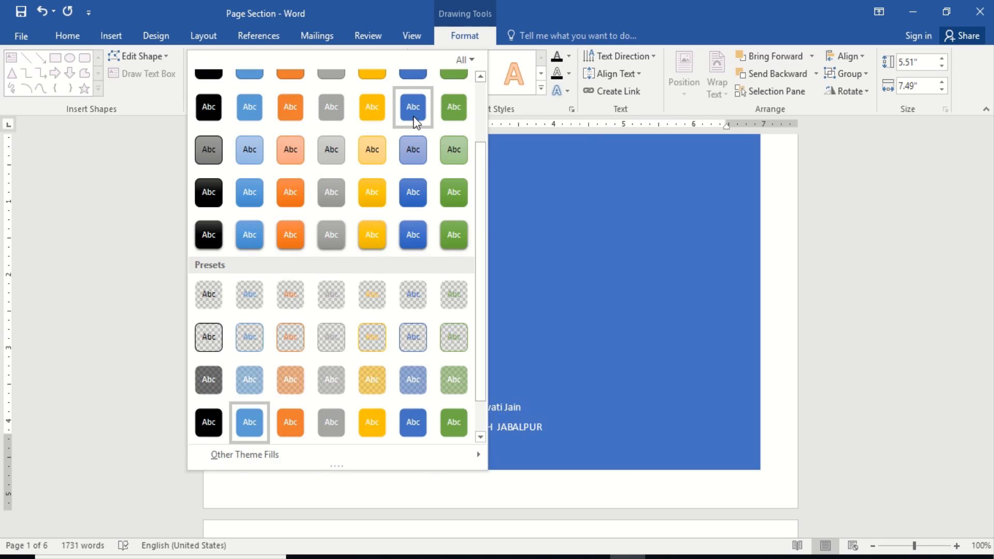
{"action": "left_click", "coordinate": [413, 115]}
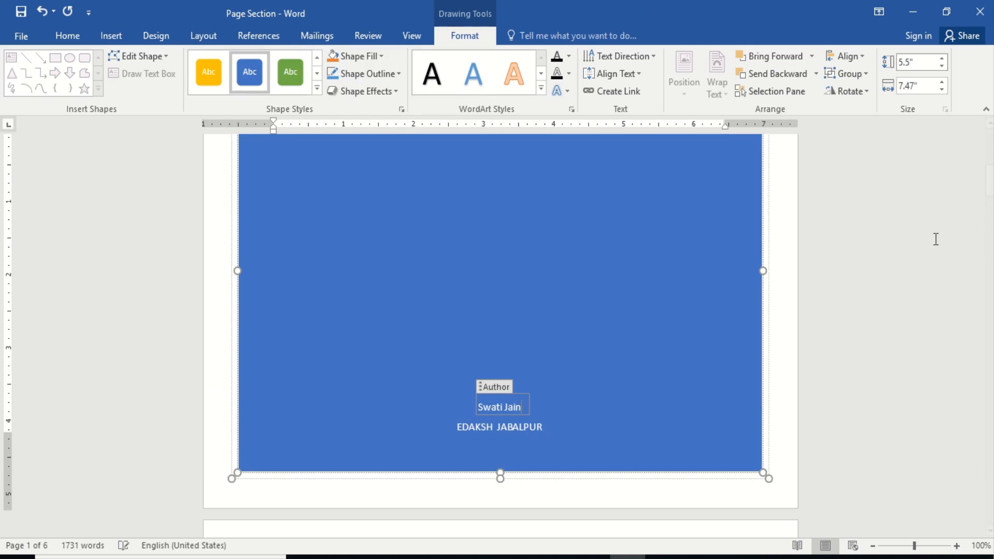
{"action": "mouse_move", "coordinate": [989, 199]}
{"action": "left_mouse_down"}
{"action": "mouse_move", "coordinate": [990, 161]}
{"action": "mouse_move", "coordinate": [990, 199]}
{"action": "left_mouse_up"}
{"action": "left_click", "coordinate": [972, 185]}
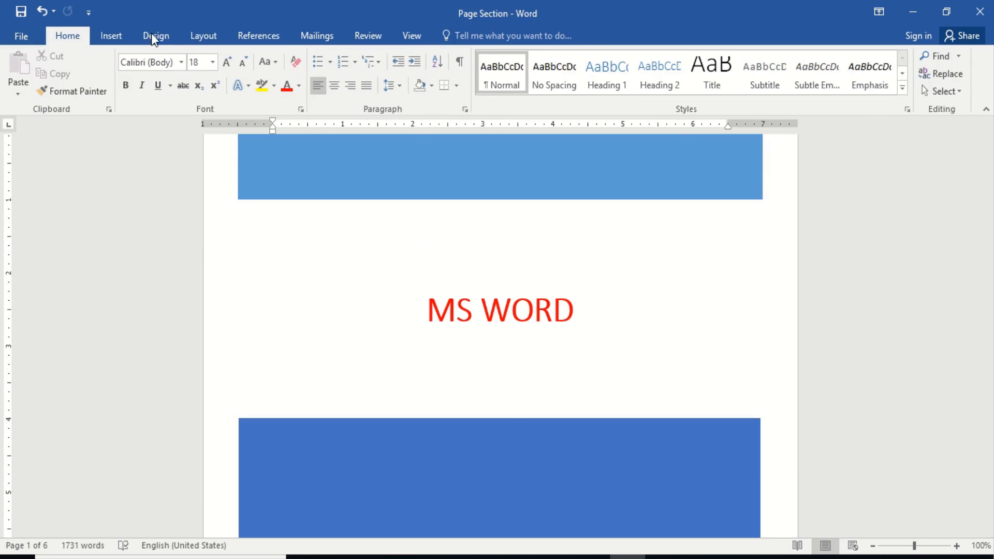
- Insert a blank page after the last paragraph at the end of the document
{"action": "left_click", "coordinate": [119, 40]}
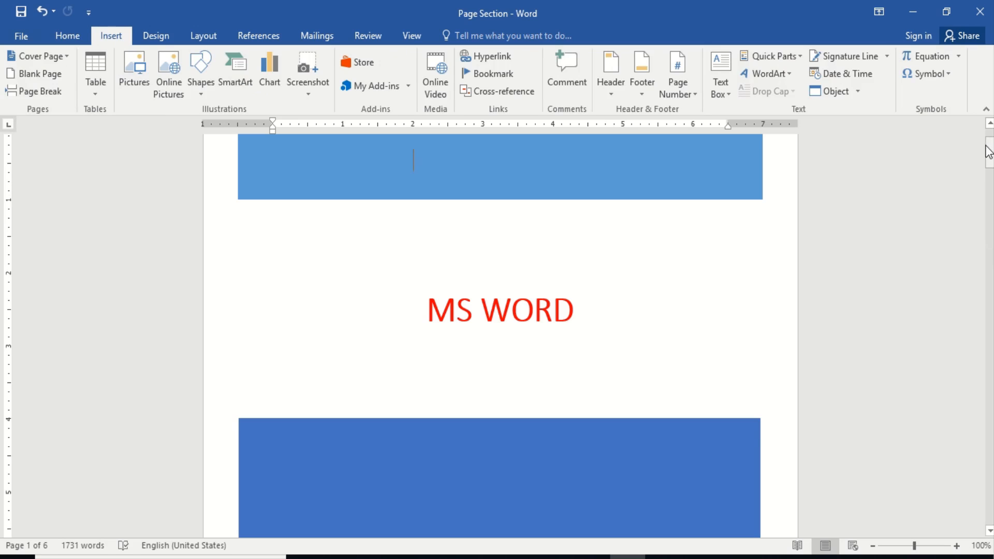
{"action": "left_click_drag", "start_coordinate": [992, 153], "coordinate": [990, 472]}
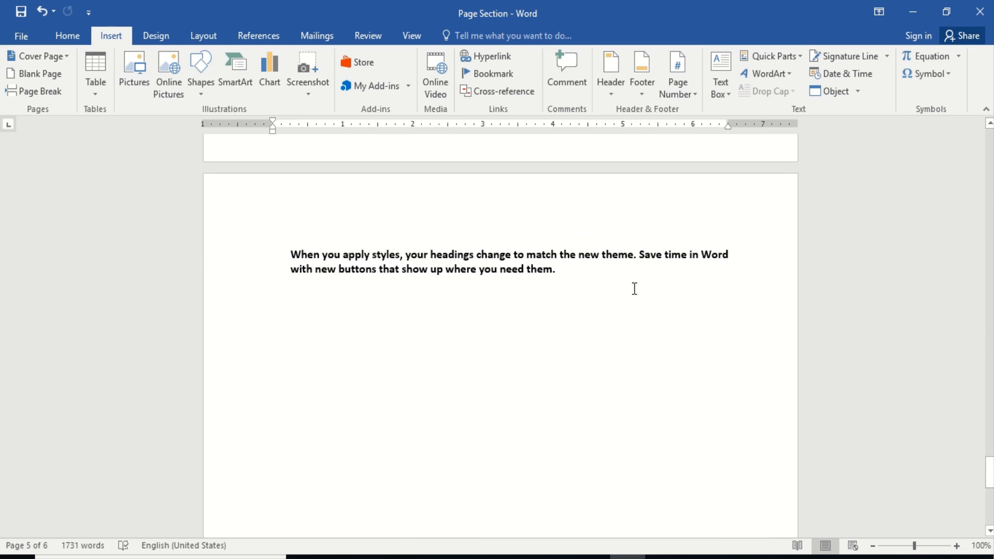
{"action": "left_click", "coordinate": [581, 275]}
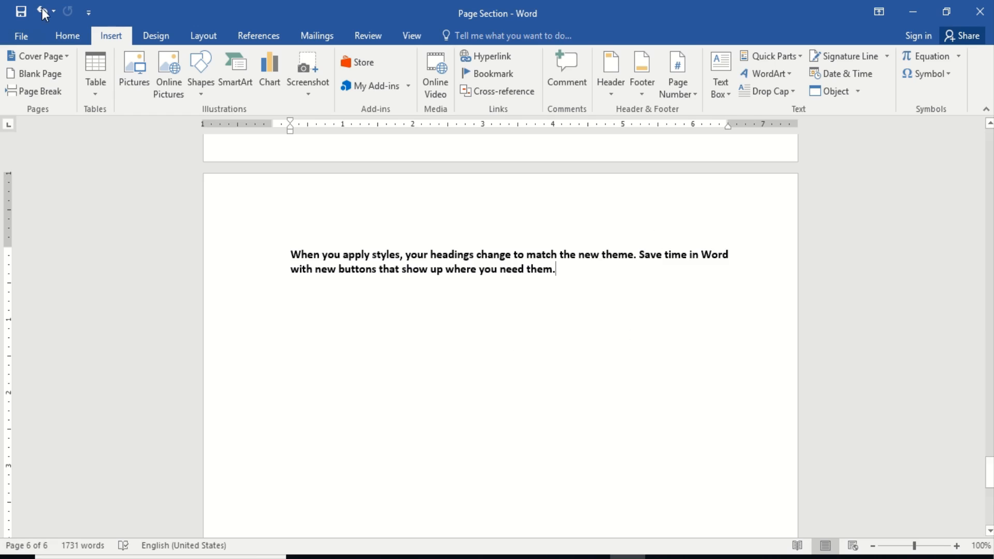
{"action": "left_click", "coordinate": [43, 76]}
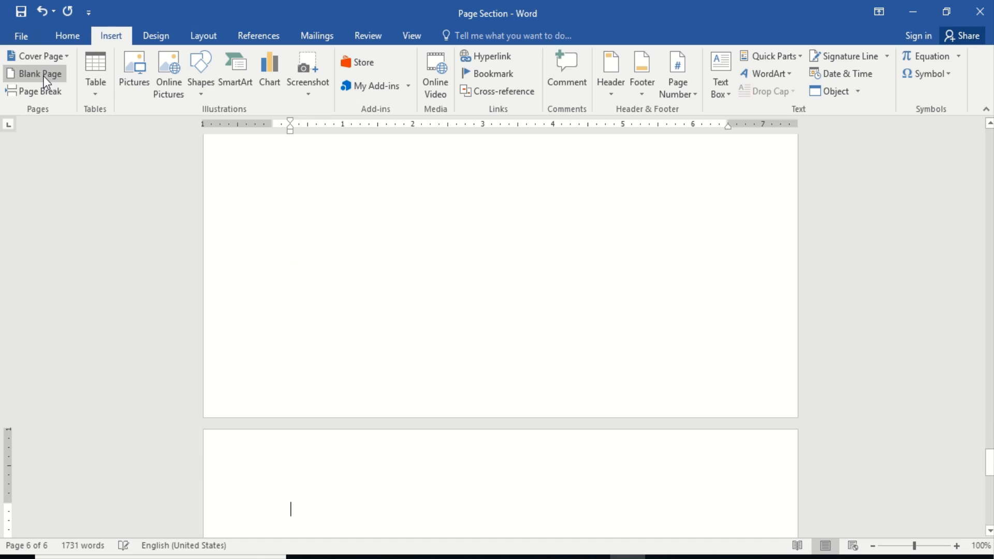
{"action": "left_click_drag", "start_coordinate": [989, 462], "coordinate": [989, 517]}
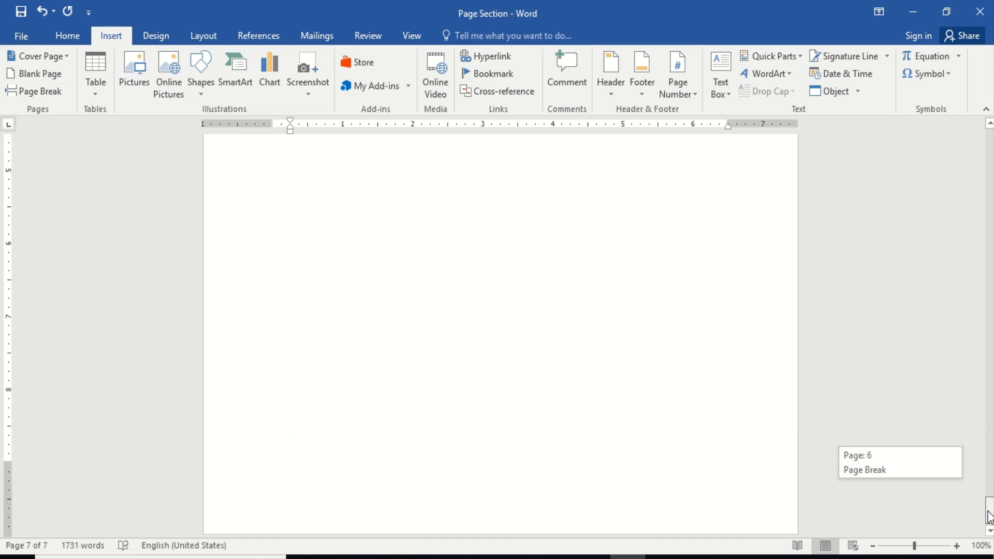
{"action": "left_click", "coordinate": [27, 545]}
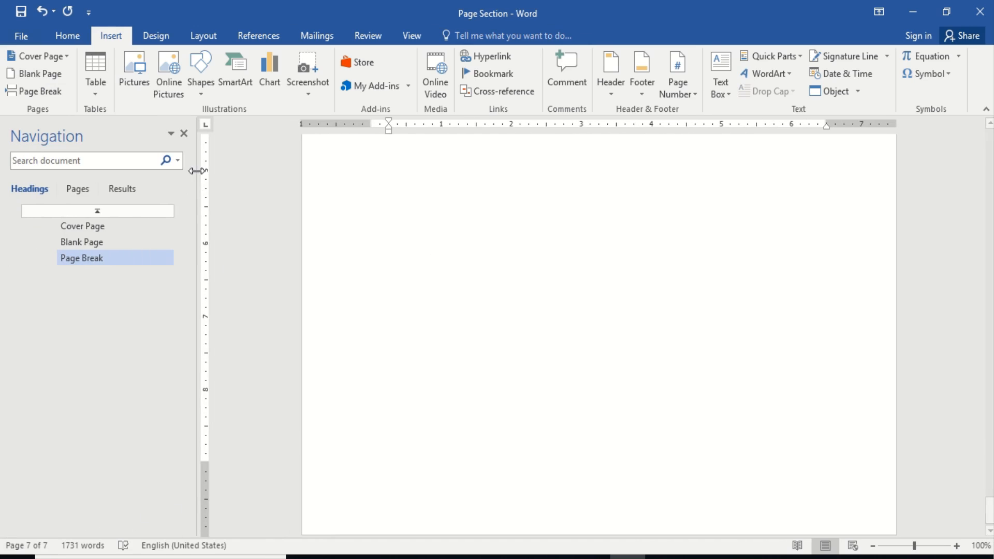
{"action": "left_click", "coordinate": [184, 135]}
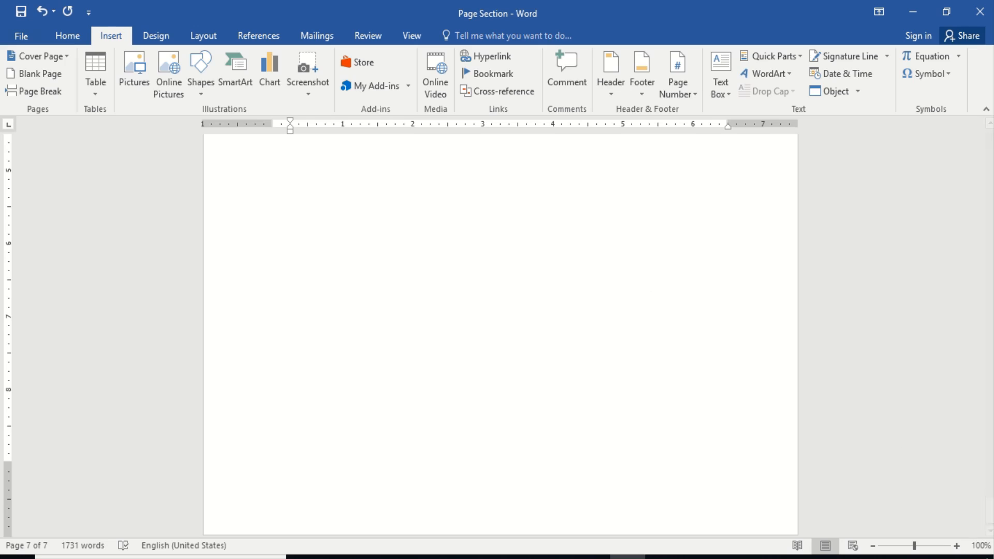
- Insert a blank page in the middle of the body text, after the "Click Insert and then choose the elements" paragraph on page 4
{"action": "left_click_drag", "start_coordinate": [990, 518], "coordinate": [985, 317]}
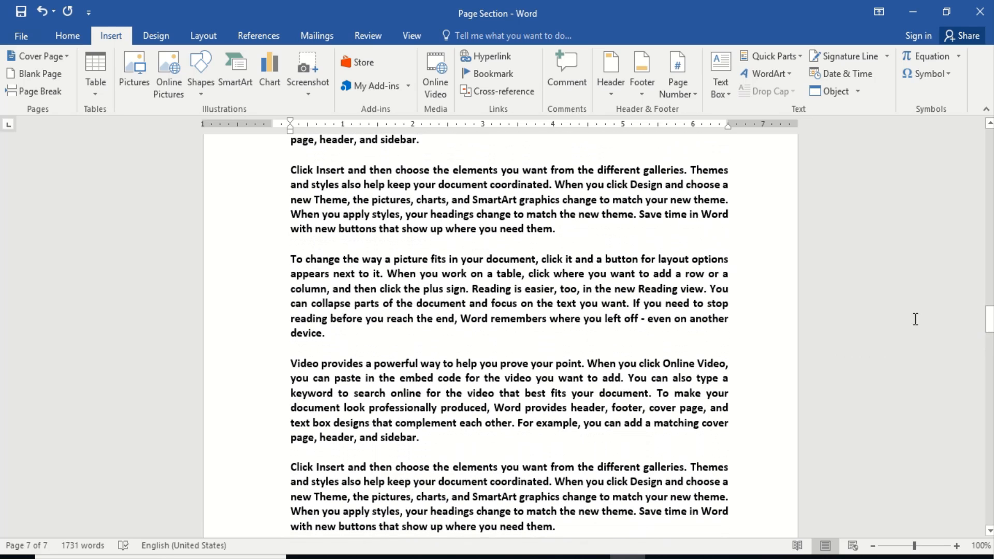
{"action": "left_click", "coordinate": [615, 233]}
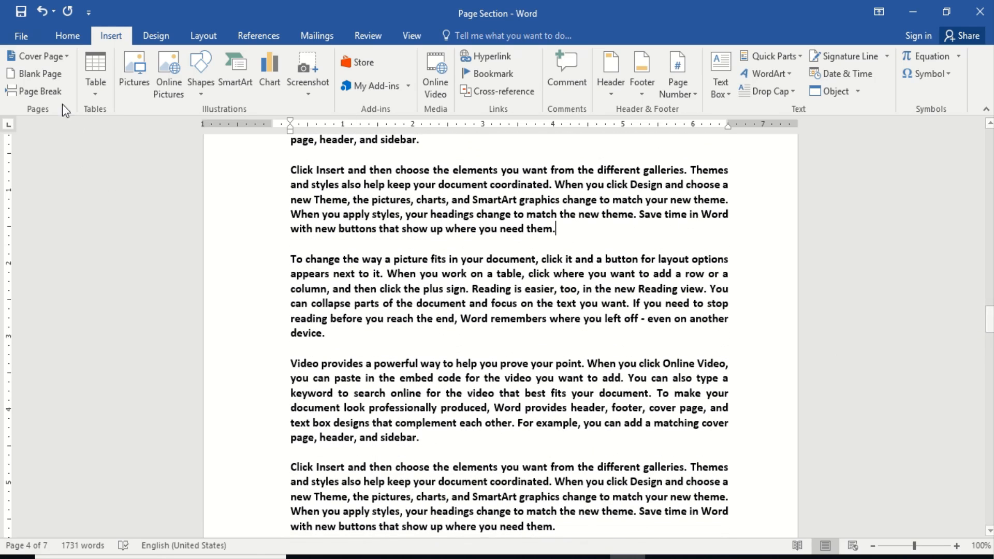
{"action": "left_click", "coordinate": [49, 75]}
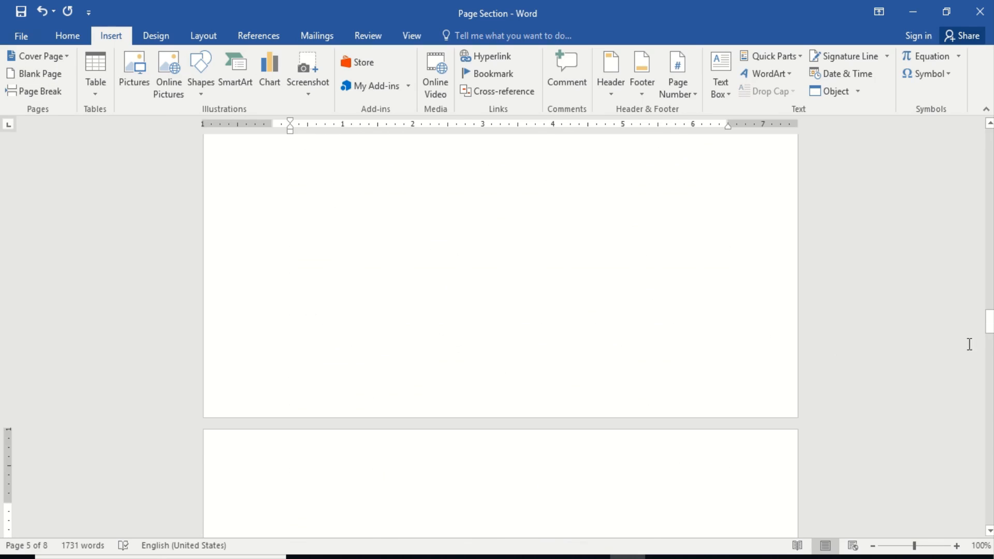
{"action": "left_click_drag", "start_coordinate": [989, 336], "coordinate": [989, 531]}
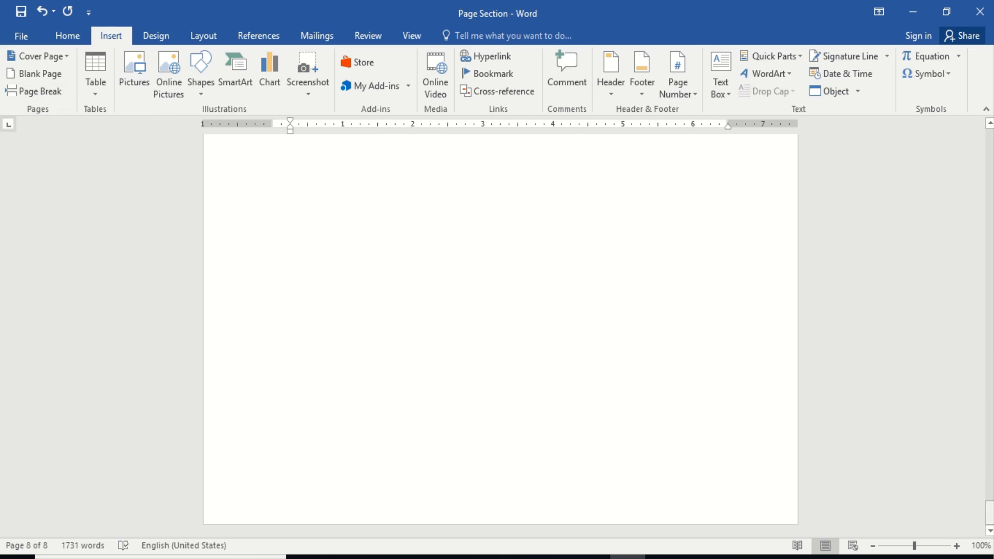
- Insert a page break before list item 2, "Blank Page:", so that it starts on a new page
{"action": "left_click_drag", "start_coordinate": [991, 513], "coordinate": [990, 211]}
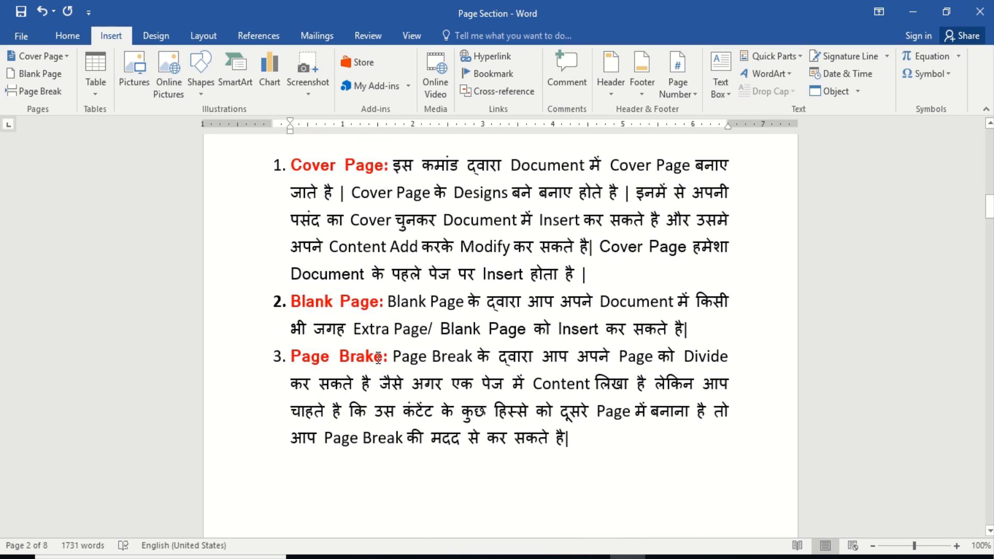
{"action": "left_click", "coordinate": [293, 300]}
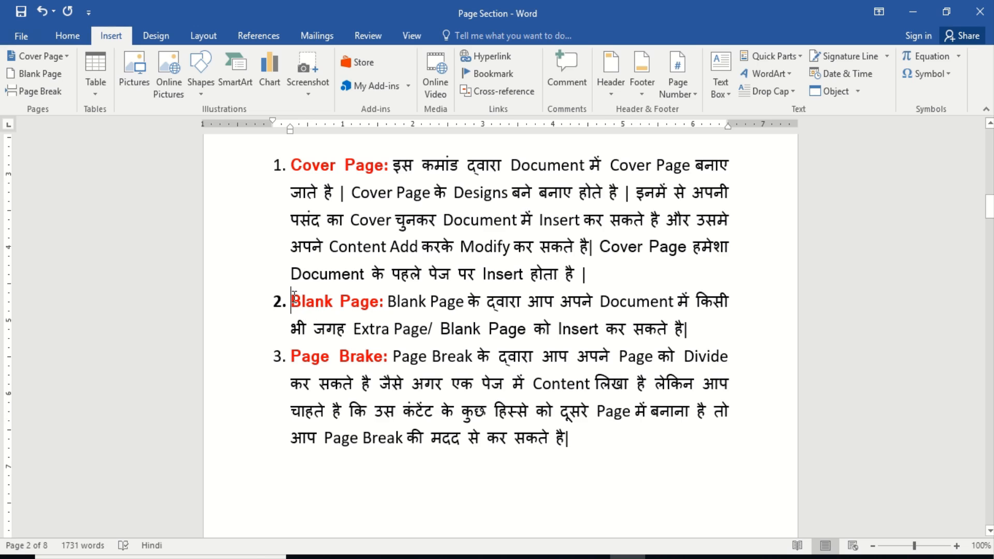
{"action": "left_click", "coordinate": [36, 95]}
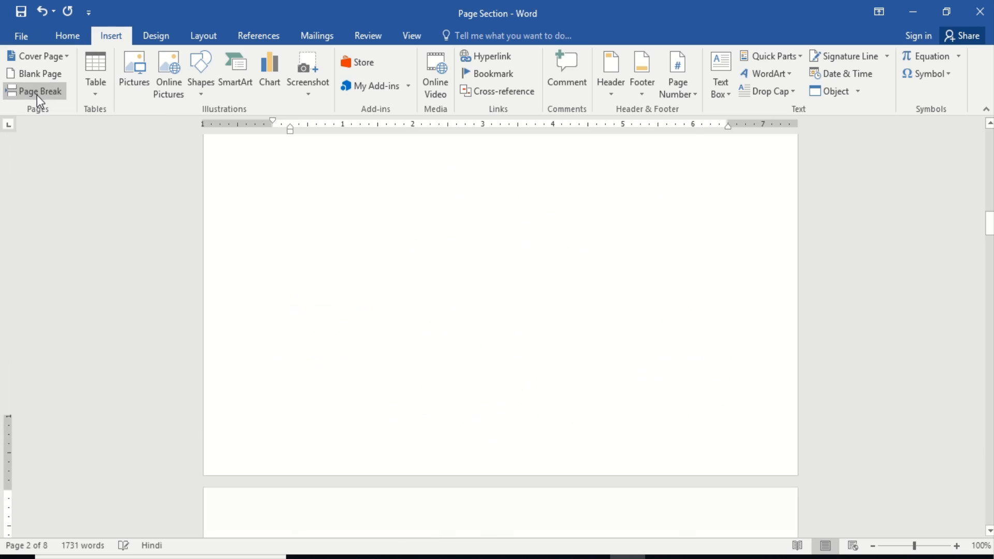
{"action": "mouse_move", "coordinate": [989, 228]}
{"action": "left_mouse_down"}
{"action": "mouse_move", "coordinate": [992, 207]}
{"action": "mouse_move", "coordinate": [990, 246]}
{"action": "left_mouse_up"}
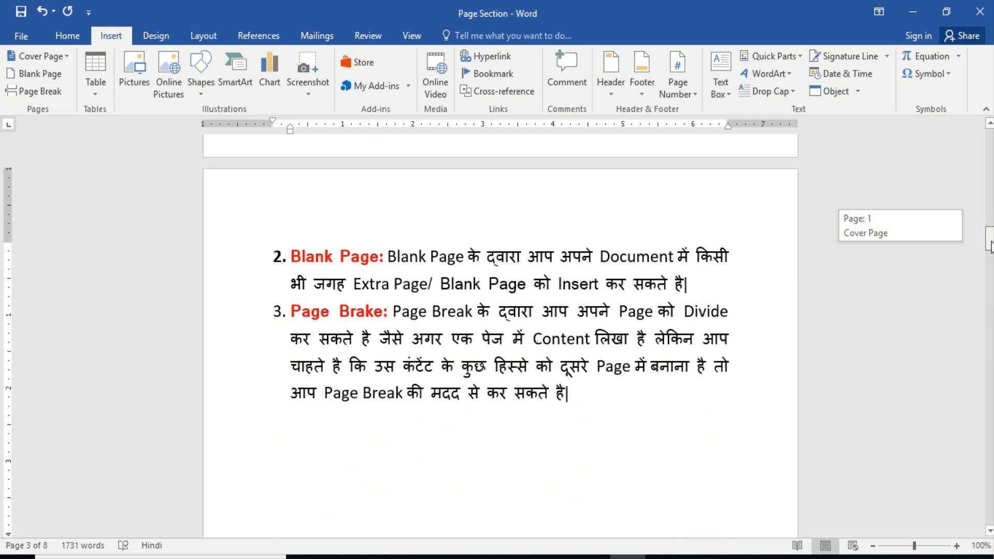
{"action": "mouse_move", "coordinate": [990, 245]}
{"action": "left_mouse_down"}
{"action": "mouse_move", "coordinate": [990, 258]}
{"action": "mouse_move", "coordinate": [990, 249]}
{"action": "left_mouse_up"}
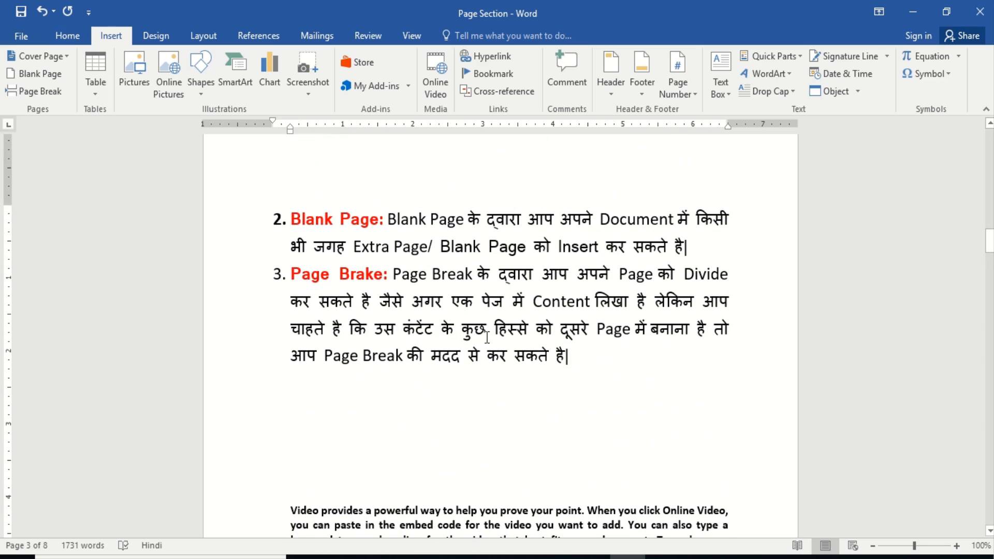
- Insert a page break before list item 3, "Page Brake:", to separate it from the "Blank Page:" item
{"action": "left_click", "coordinate": [291, 273]}
{"action": "left_click", "coordinate": [49, 95]}
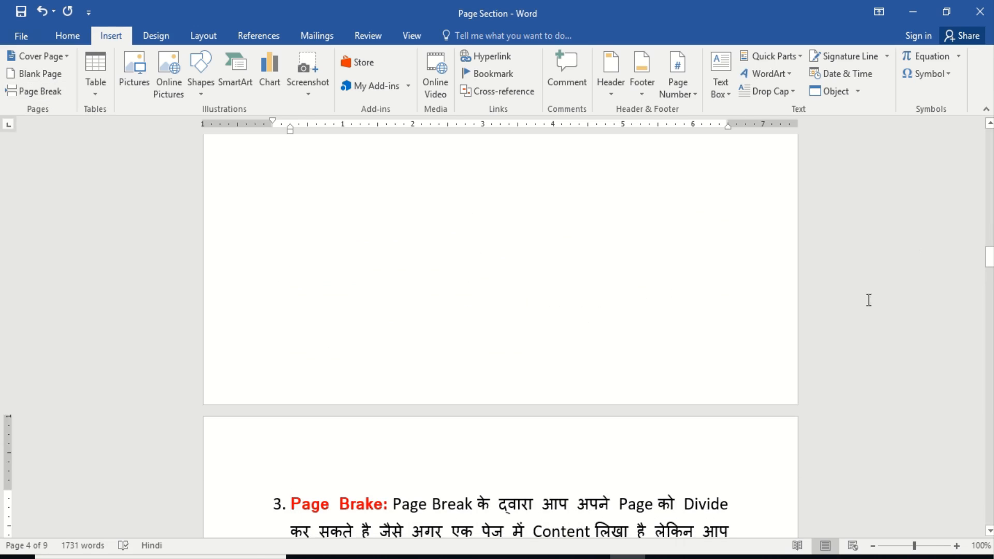
{"action": "left_click_drag", "start_coordinate": [989, 257], "coordinate": [989, 227]}
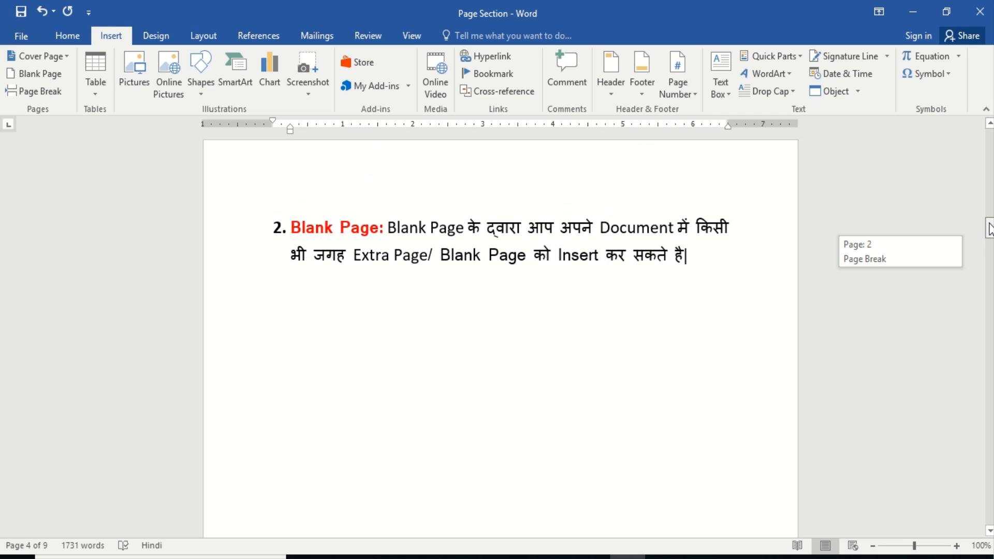
{"action": "left_click_drag", "start_coordinate": [989, 228], "coordinate": [986, 278]}
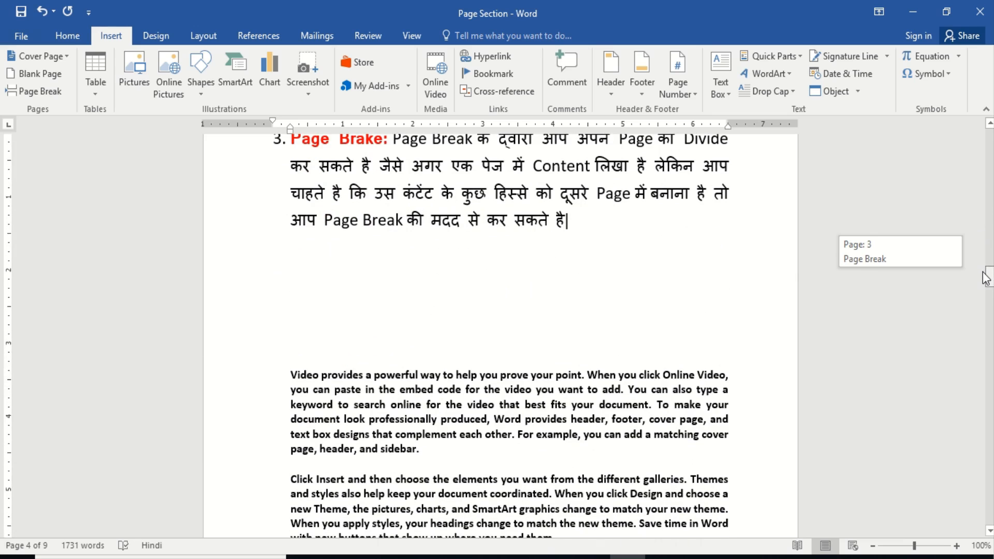
- Insert a page break before the body paragraph beginning "To change the way a picture fits in your document" on page 5
{"action": "left_click_drag", "start_coordinate": [986, 278], "coordinate": [988, 291]}
{"action": "left_click_drag", "start_coordinate": [989, 309], "coordinate": [988, 318]}
{"action": "left_click", "coordinate": [288, 276]}
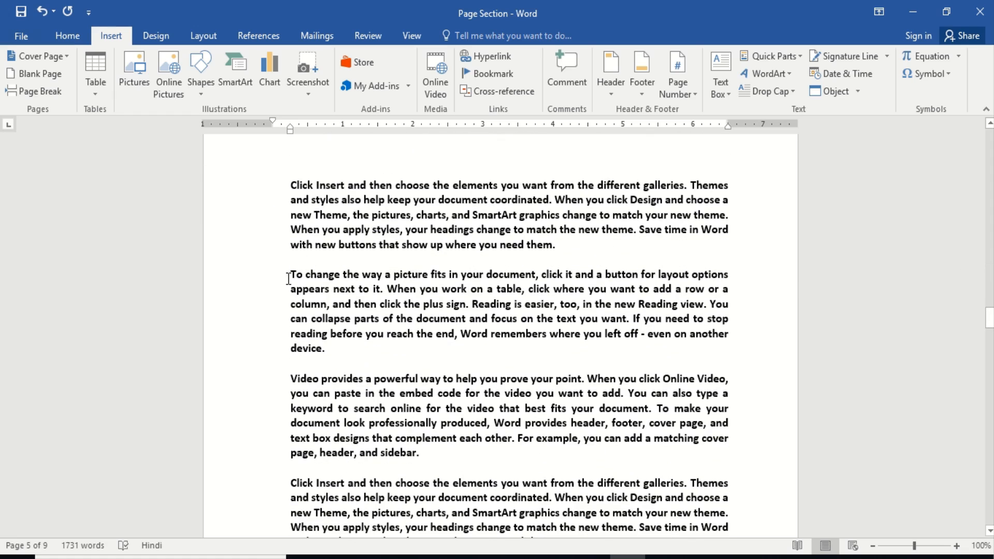
{"action": "left_click", "coordinate": [317, 388]}
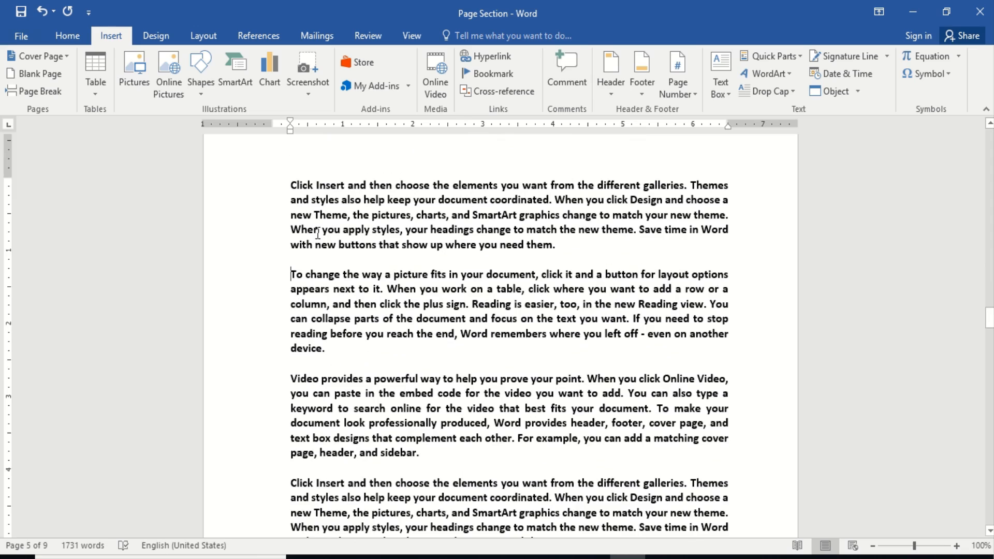
{"action": "left_click", "coordinate": [291, 274]}
{"action": "left_click", "coordinate": [58, 93]}
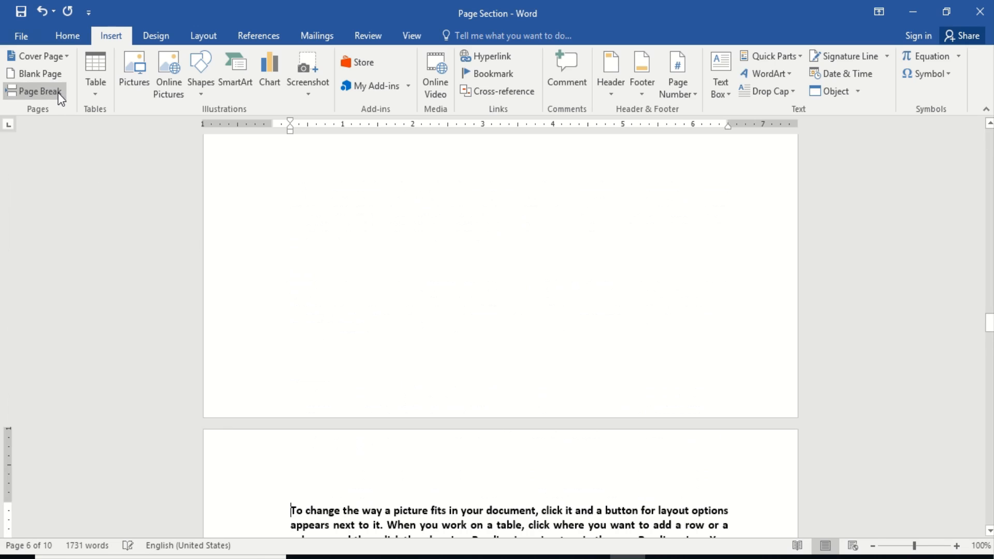
{"action": "mouse_move", "coordinate": [989, 326]}
{"action": "left_mouse_down"}
{"action": "mouse_move", "coordinate": [989, 292]}
{"action": "mouse_move", "coordinate": [989, 389]}
{"action": "mouse_move", "coordinate": [989, 335]}
{"action": "left_mouse_up"}
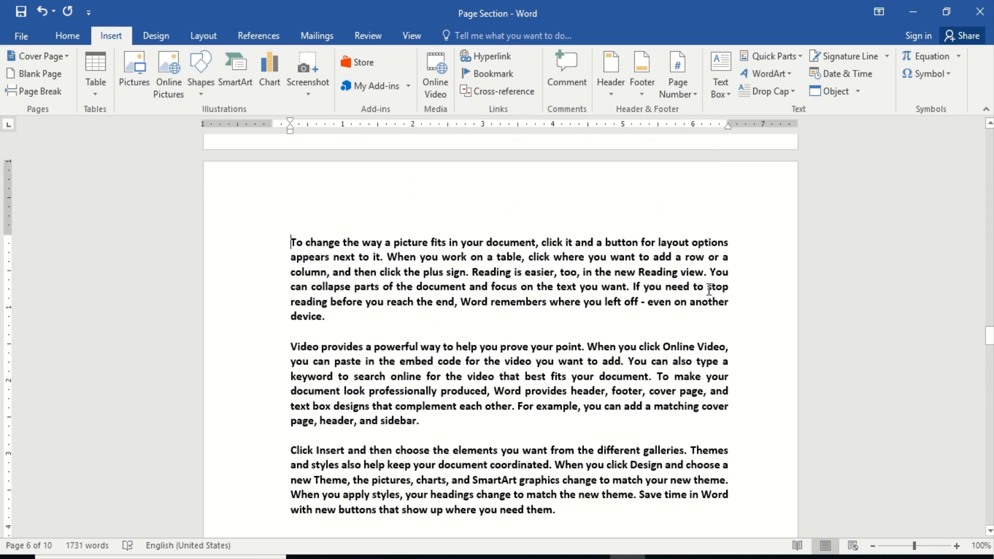